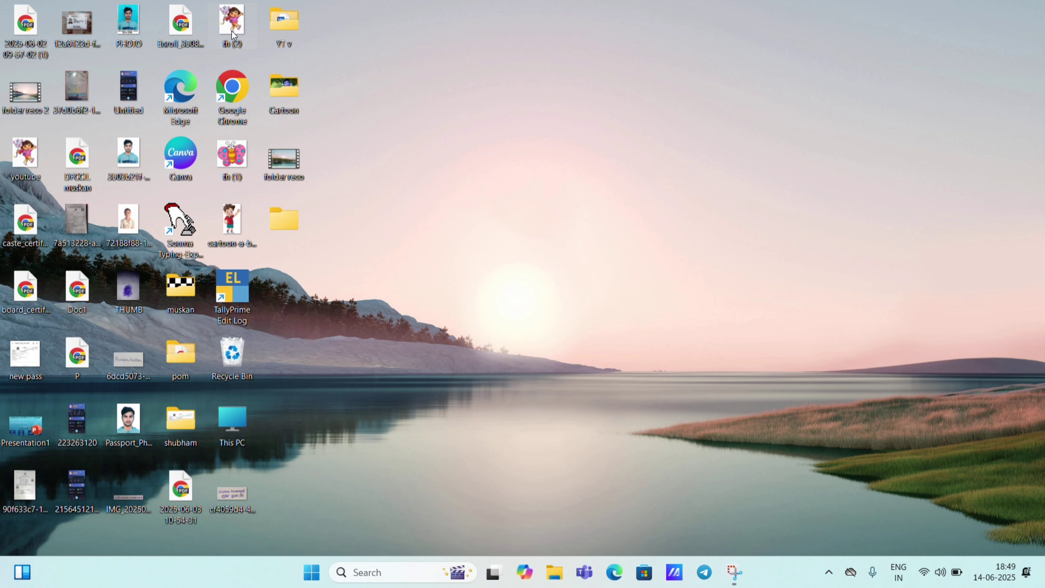
Copy the th (2) image on the desktop to the clipboard
{"action": "right_click", "coordinate": [232, 31]}
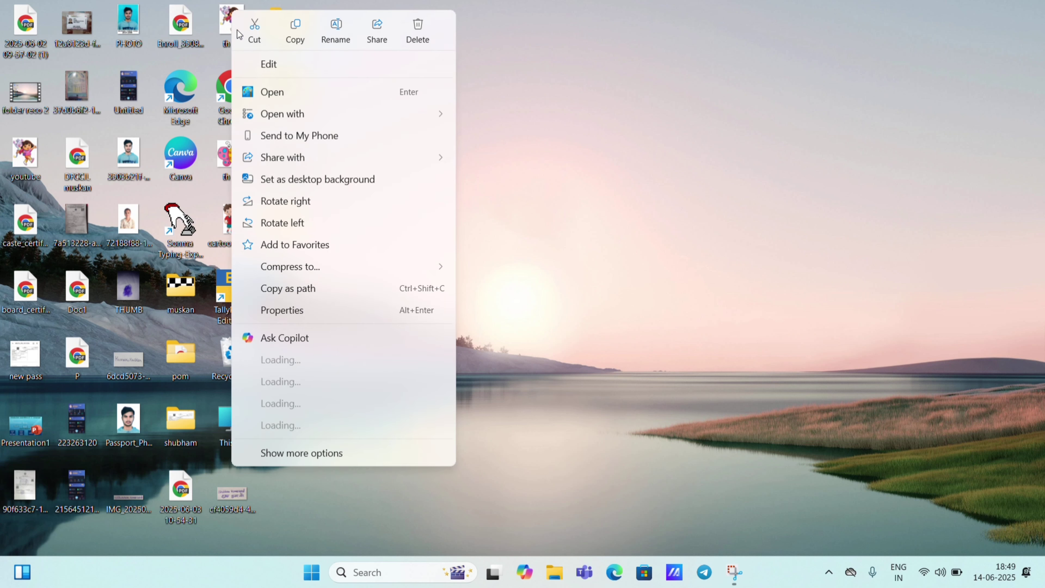
{"action": "left_click", "coordinate": [583, 152]}
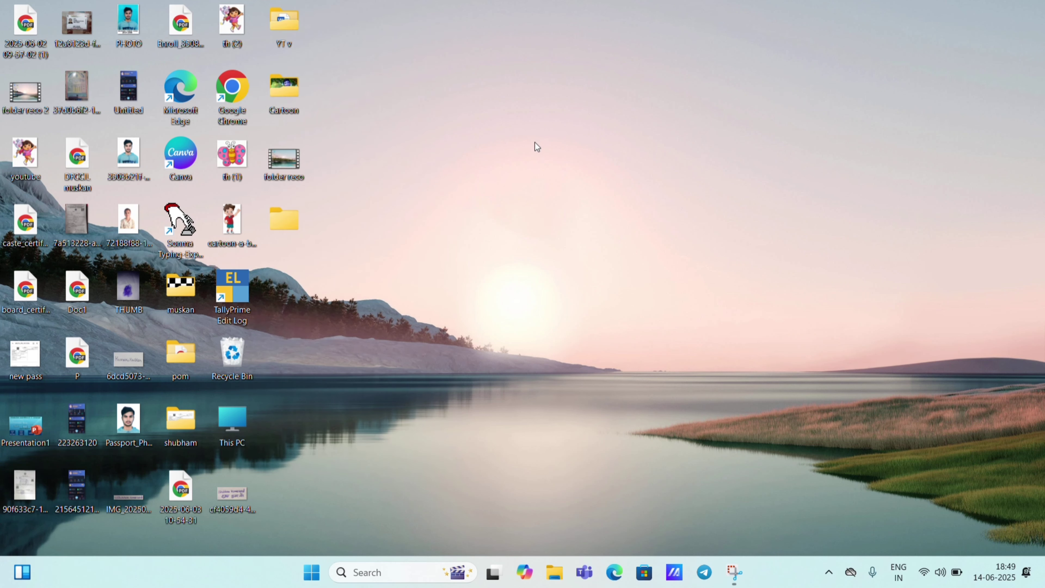
{"action": "right_click", "coordinate": [224, 30]}
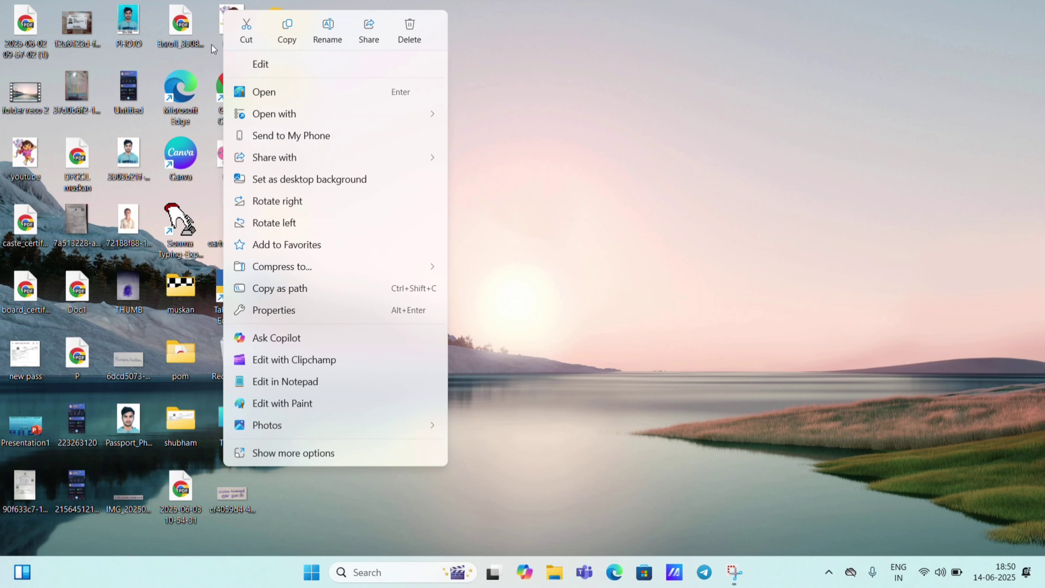
{"action": "mouse_move", "coordinate": [368, 152]}
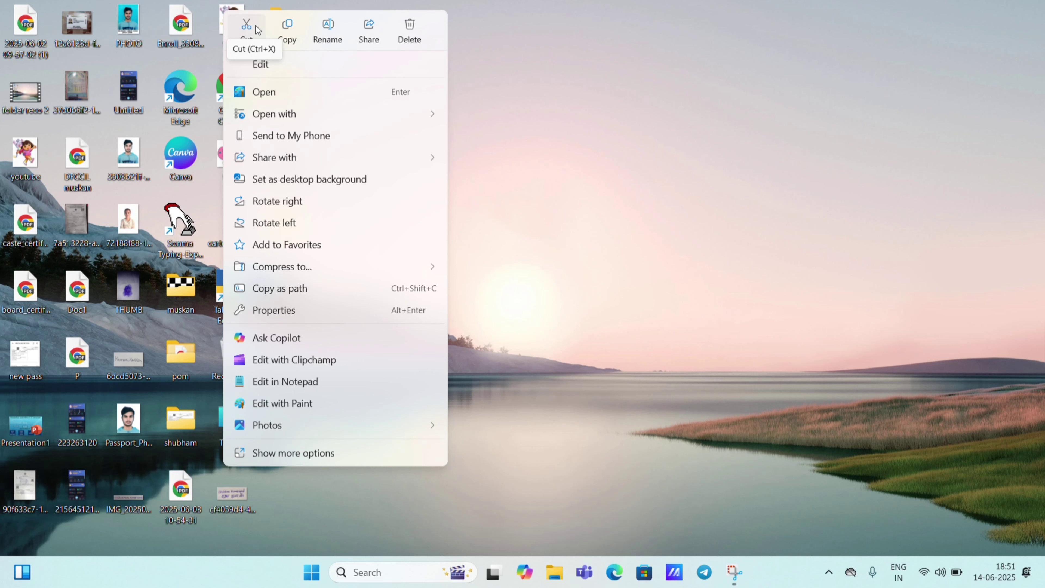
{"action": "left_click", "coordinate": [296, 29]}
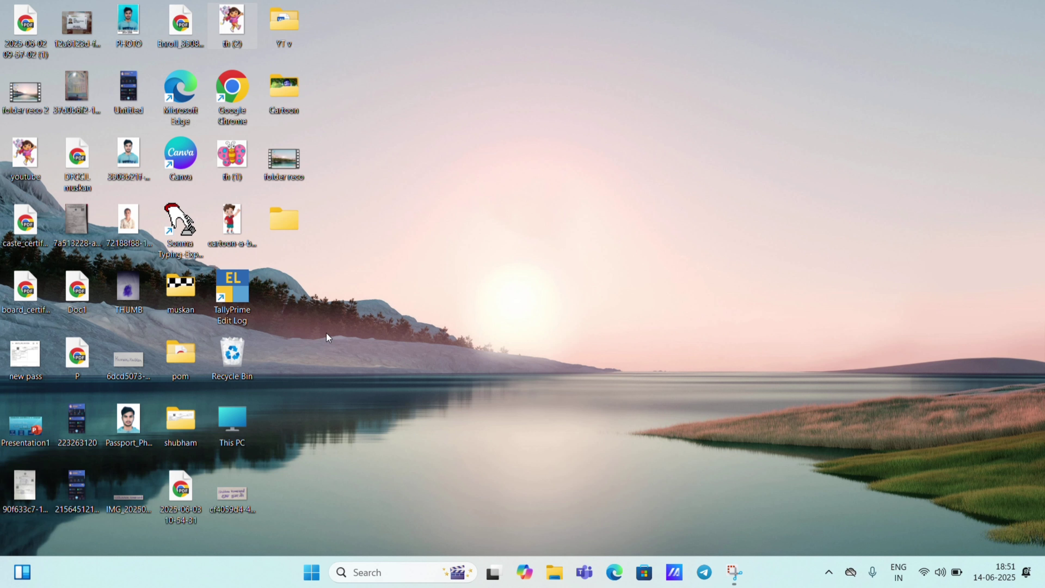
Paste the copied image into CD Drive(D) (M:) through This PC and close the window
{"action": "double_click", "coordinate": [238, 428]}
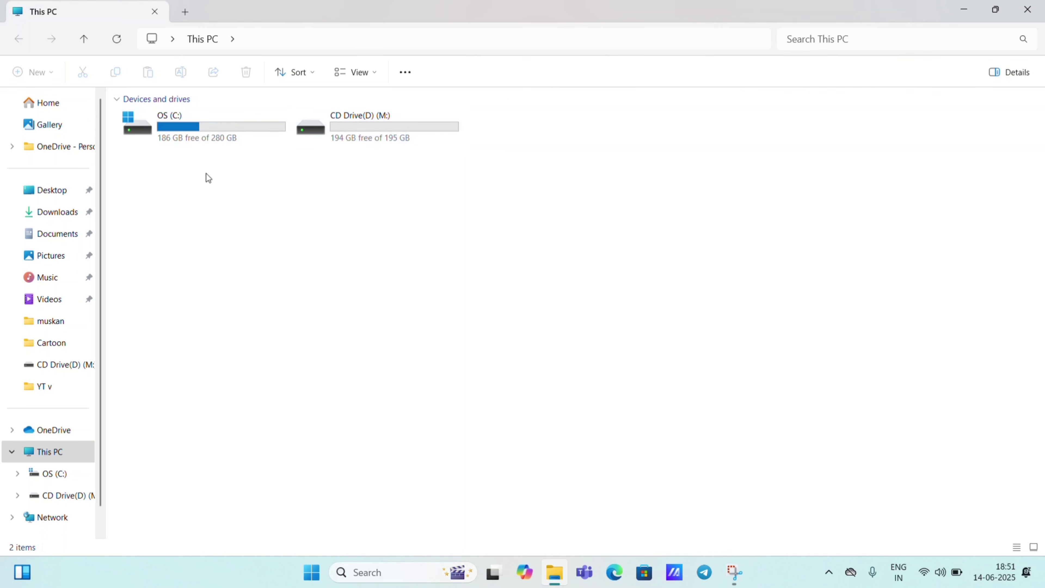
{"action": "mouse_move", "coordinate": [194, 145]}
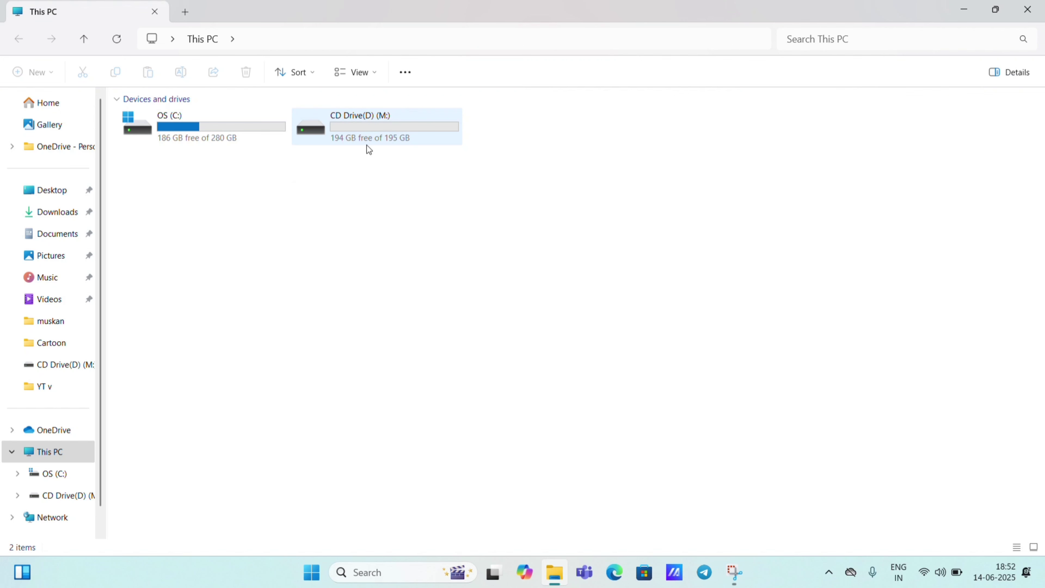
{"action": "mouse_move", "coordinate": [366, 145]}
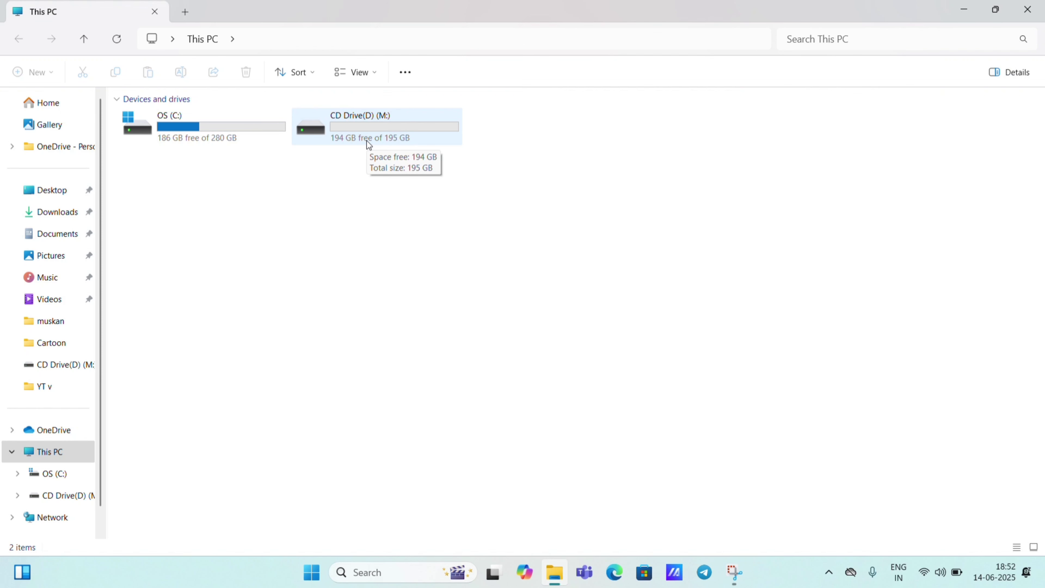
{"action": "left_click", "coordinate": [367, 142]}
{"action": "right_click", "coordinate": [390, 127]}
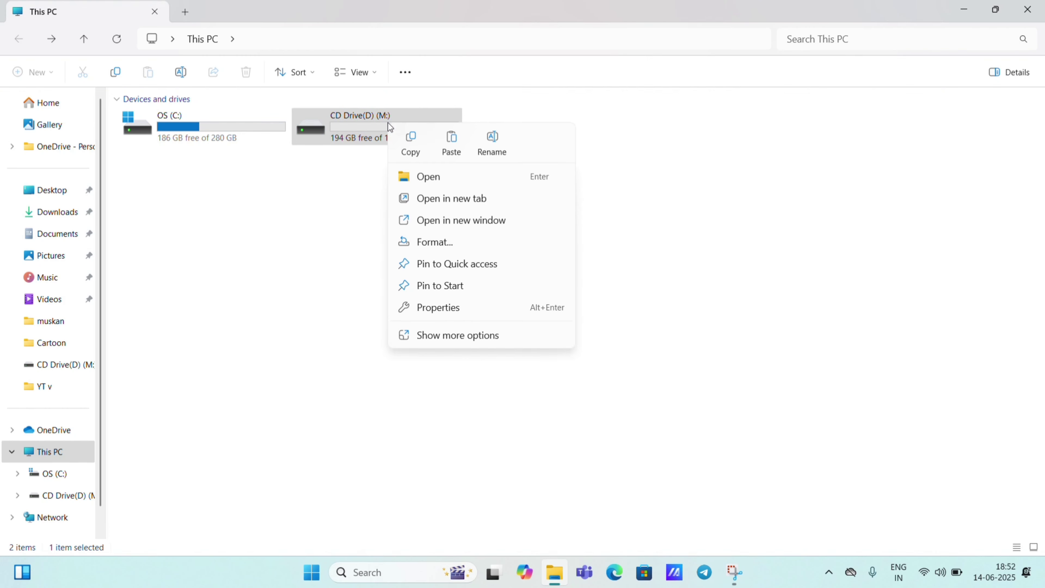
{"action": "left_click", "coordinate": [431, 178]}
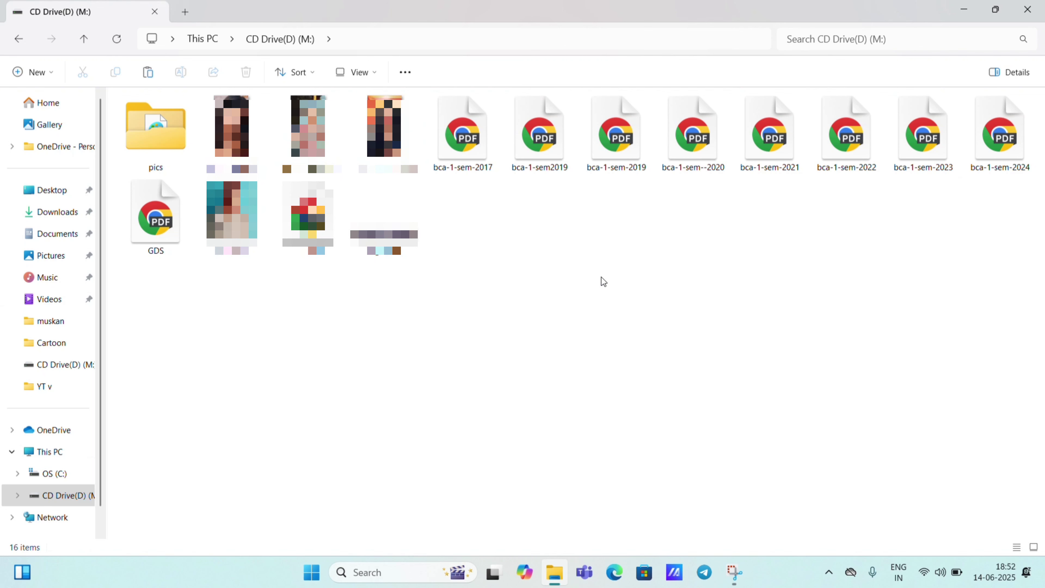
{"action": "right_click", "coordinate": [522, 272]}
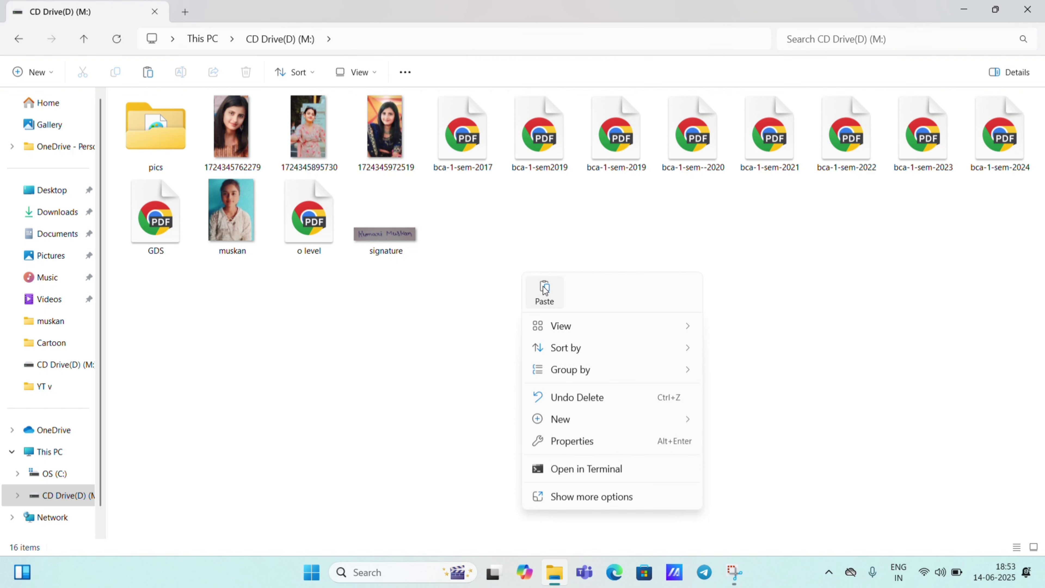
{"action": "left_click", "coordinate": [545, 289]}
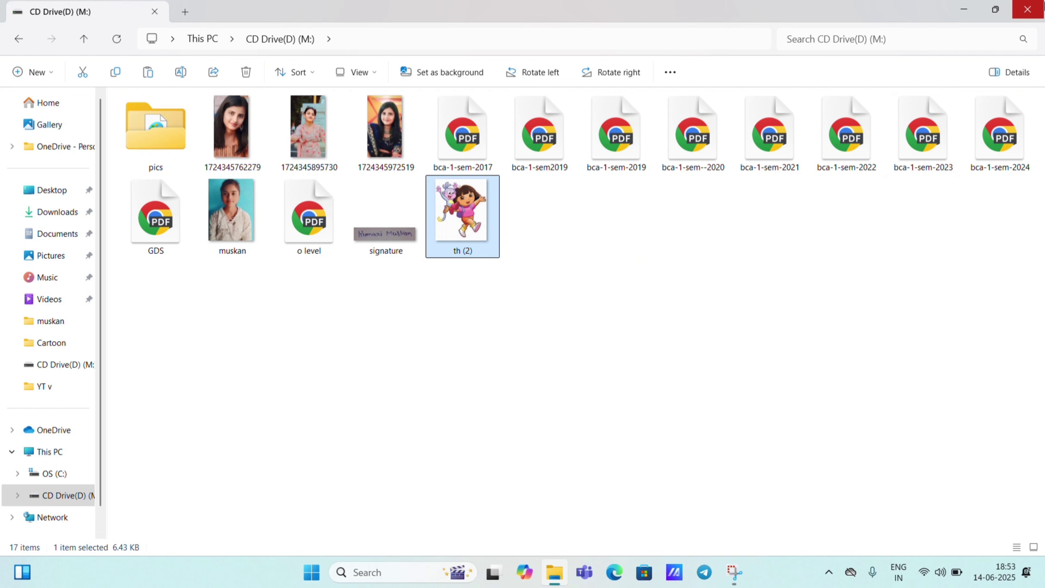
{"action": "left_click", "coordinate": [1029, 10]}
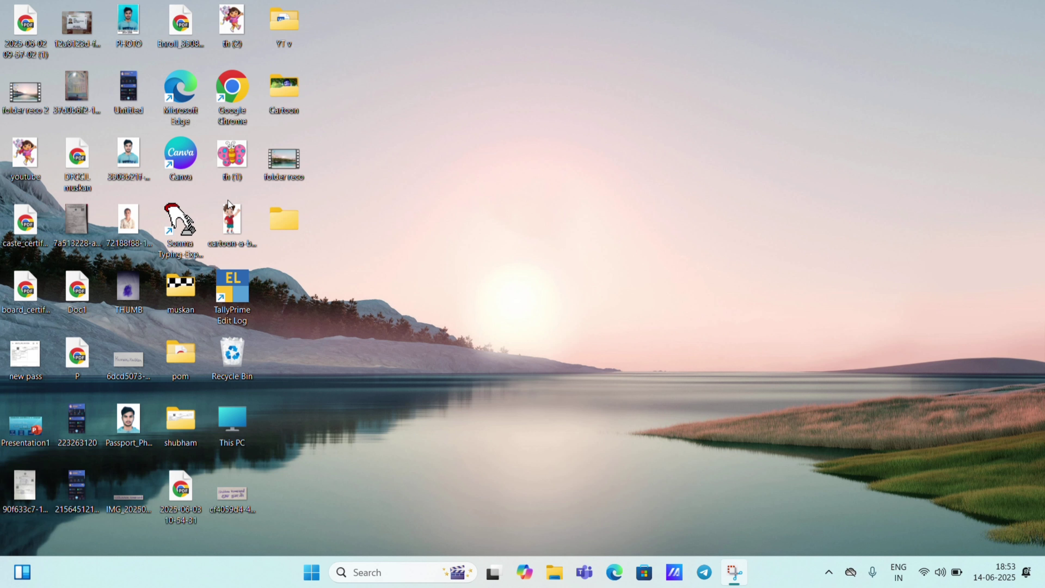
Copy the cartoon-a-boy-waving-hand-free-vector image from the desktop into CD Drive(D) (M:), and close the window
{"action": "left_click", "coordinate": [233, 222]}
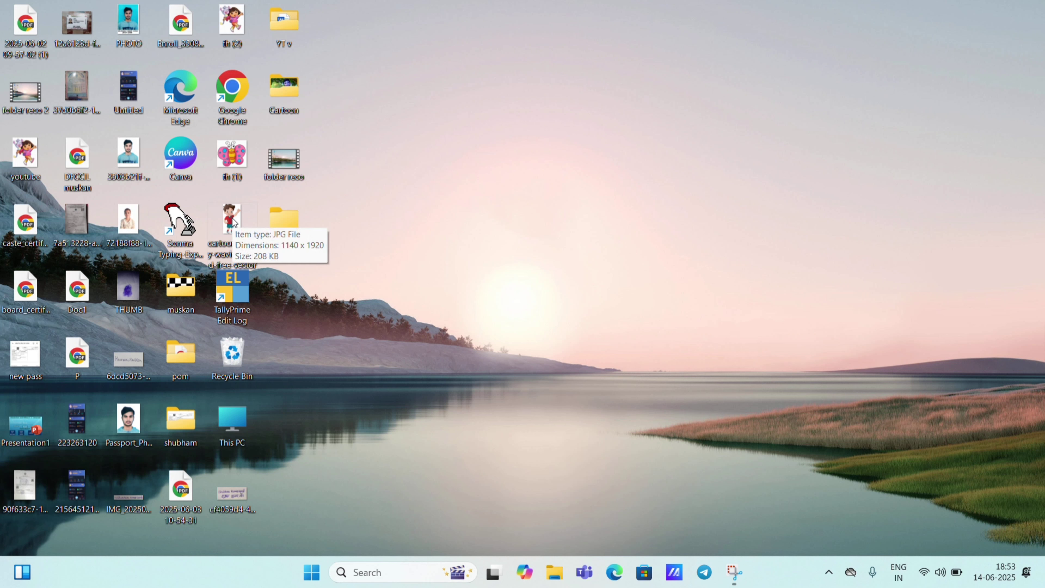
{"action": "key", "text": "ctrl+c"}
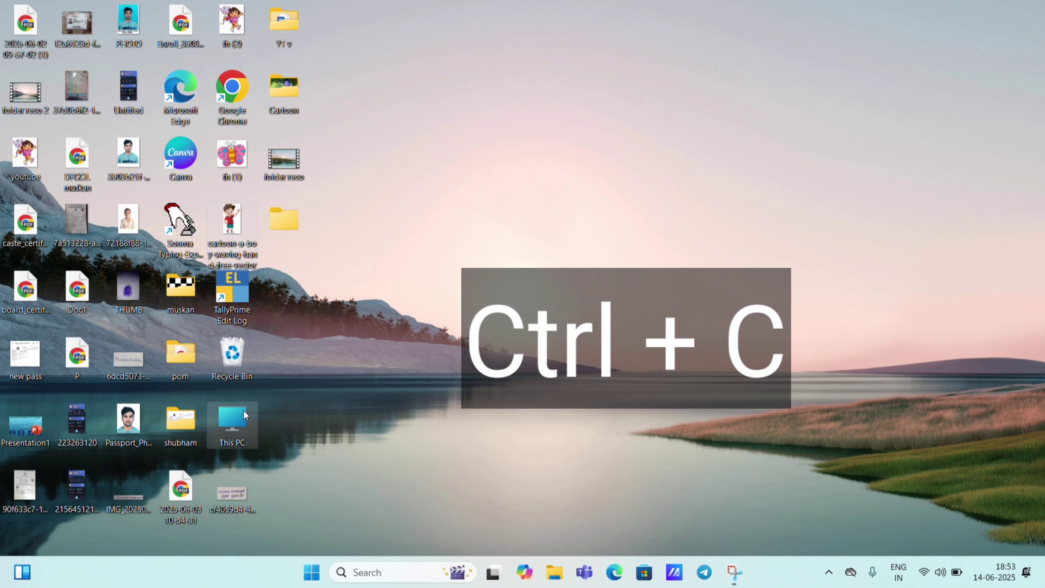
{"action": "double_click", "coordinate": [230, 419]}
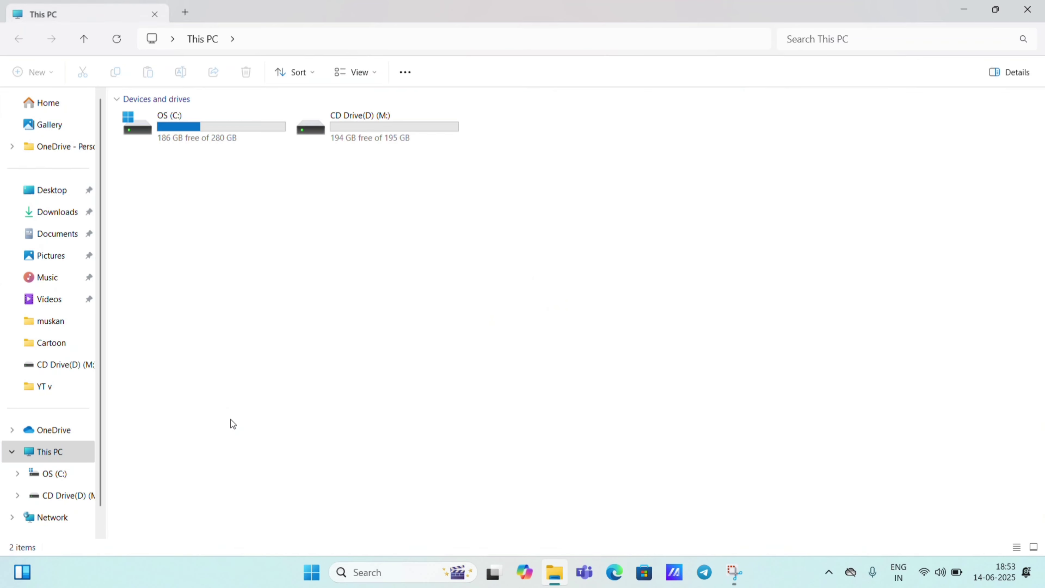
{"action": "left_click", "coordinate": [391, 132]}
{"action": "double_click", "coordinate": [391, 135]}
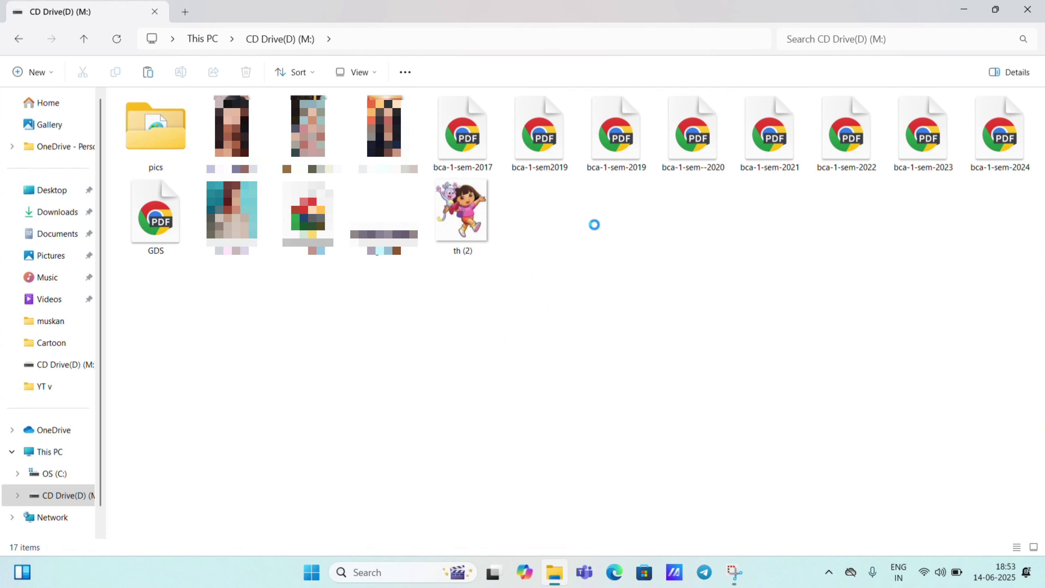
{"action": "key", "text": "ctrl+v"}
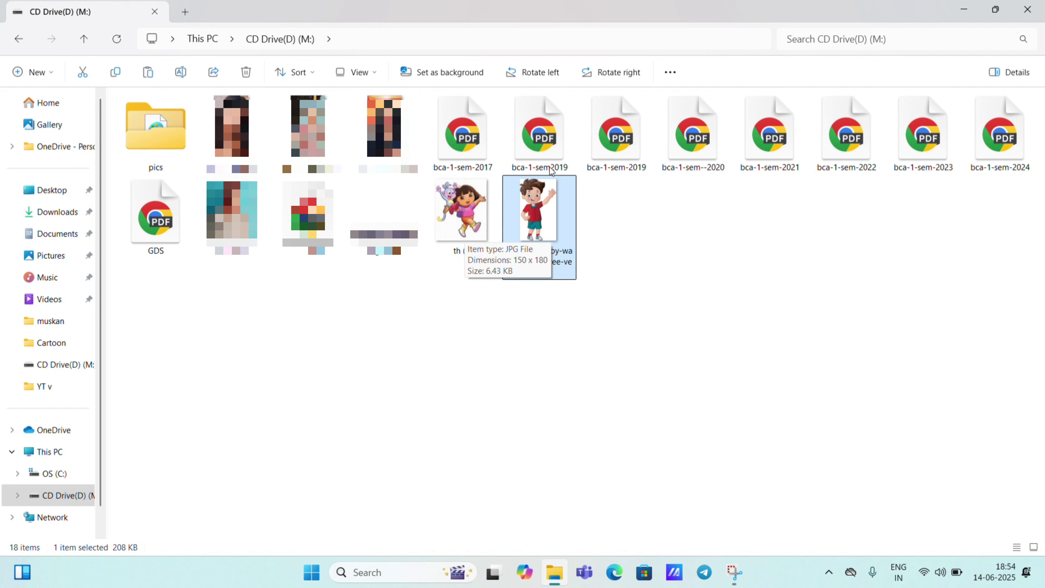
{"action": "left_click", "coordinate": [1028, 9]}
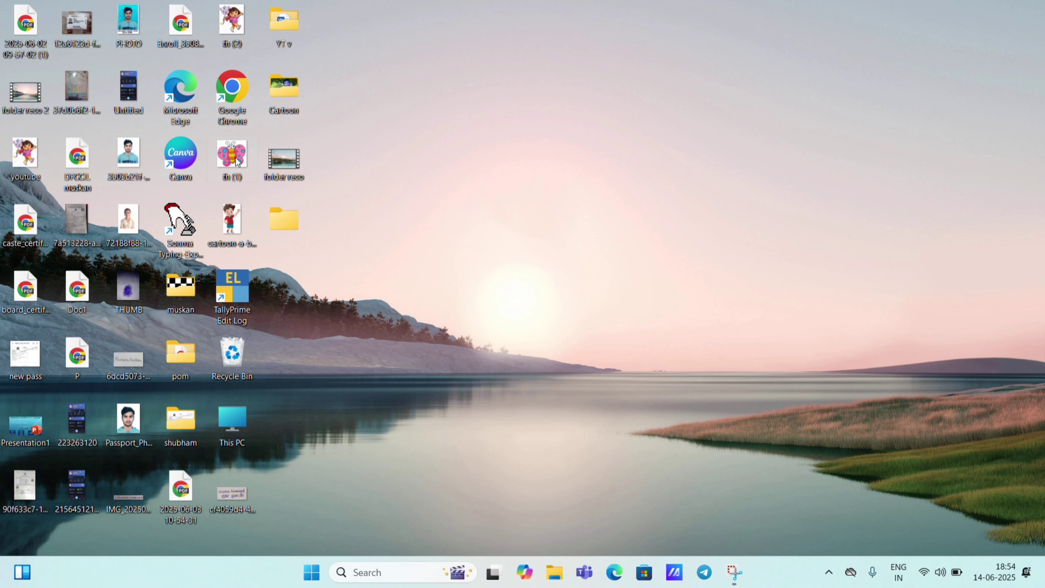
Move the th (1) butterfly image from the desktop into CD Drive(D) (M:) by cutting and pasting it, and close the window
{"action": "right_click", "coordinate": [236, 161]}
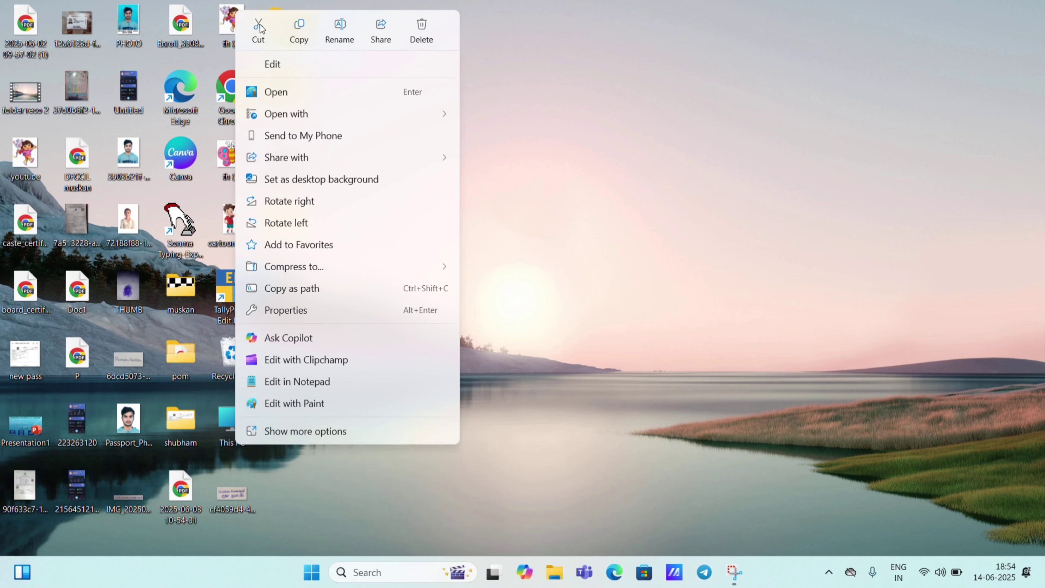
{"action": "left_click", "coordinate": [258, 33]}
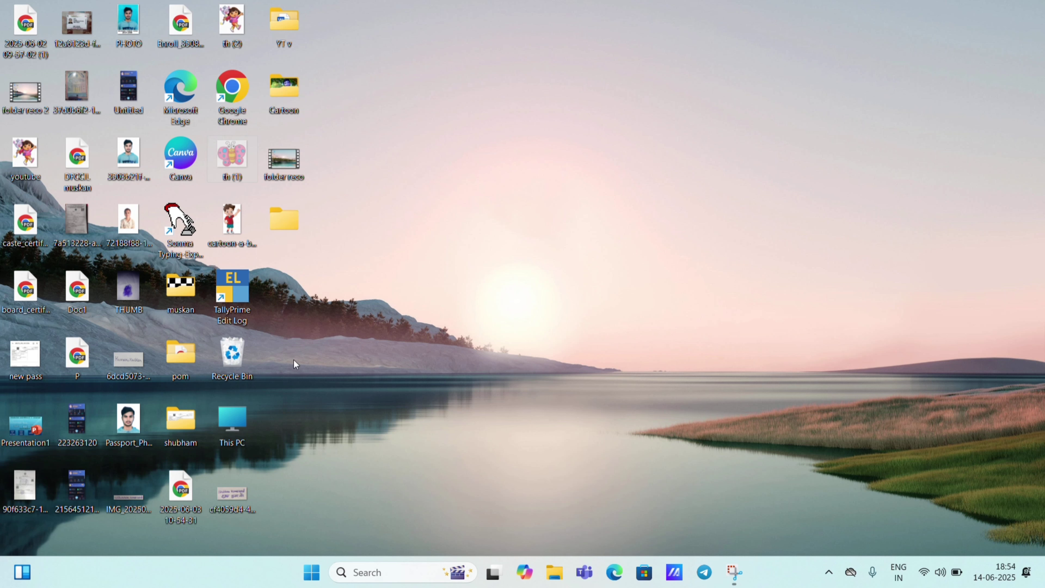
{"action": "double_click", "coordinate": [230, 414]}
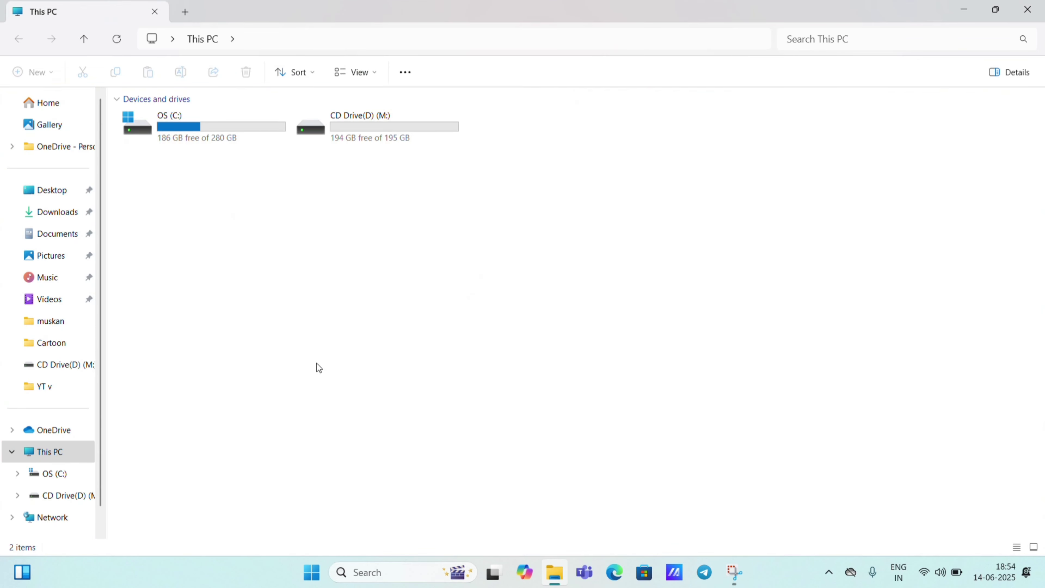
{"action": "double_click", "coordinate": [341, 142]}
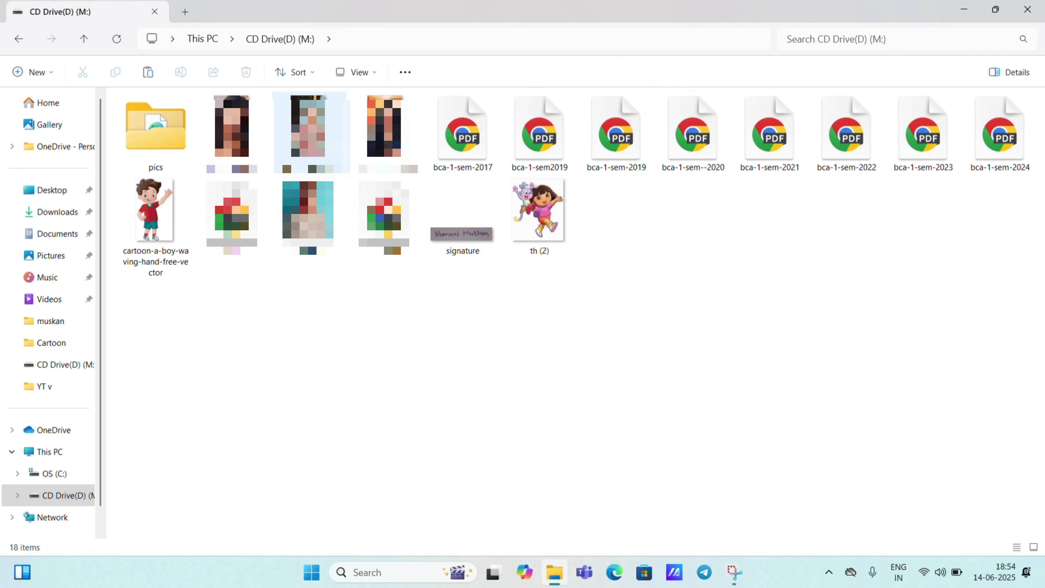
{"action": "right_click", "coordinate": [673, 222]}
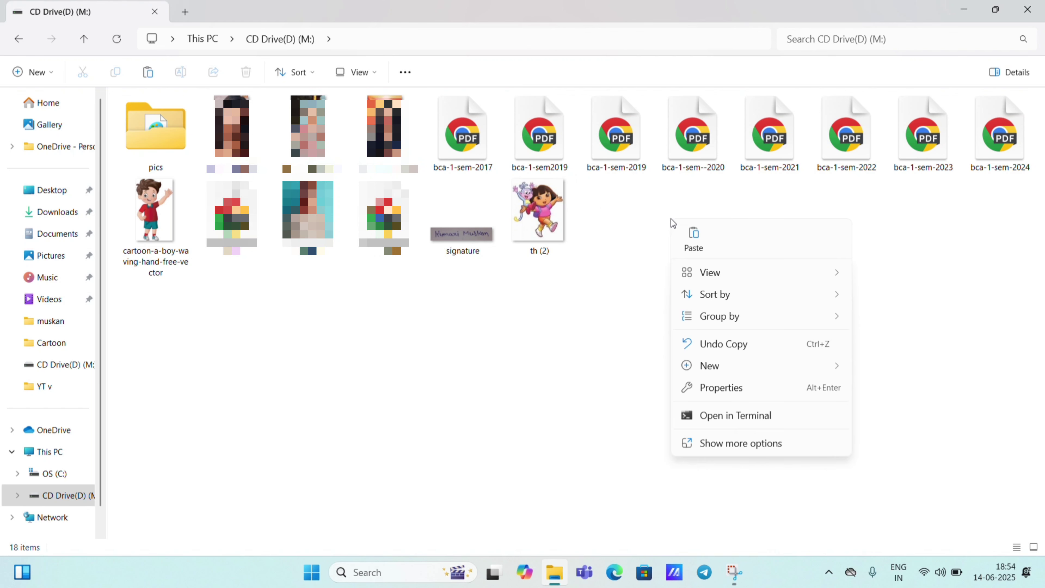
{"action": "left_click", "coordinate": [694, 239]}
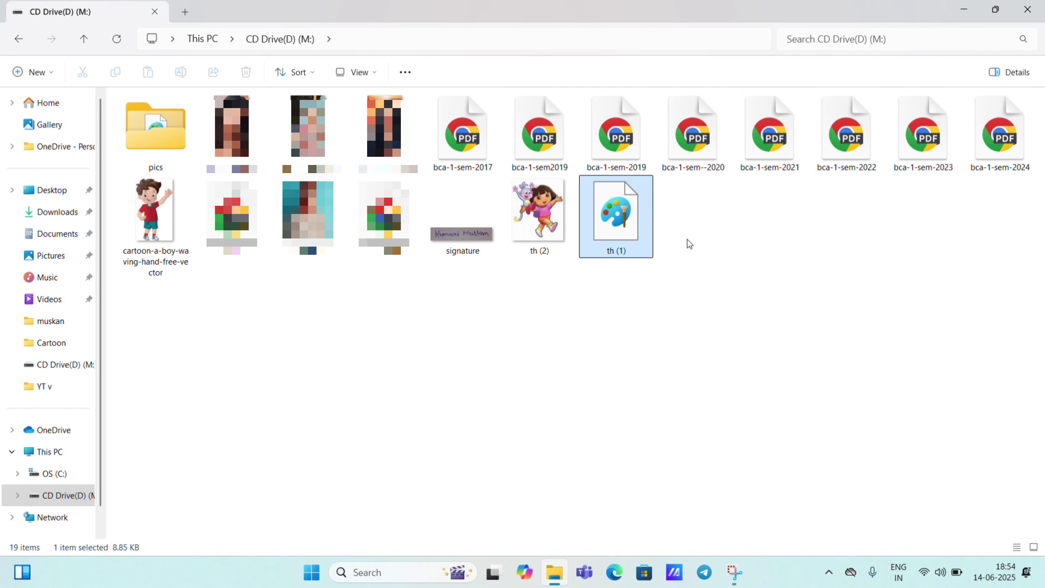
{"action": "left_click", "coordinate": [1041, 4]}
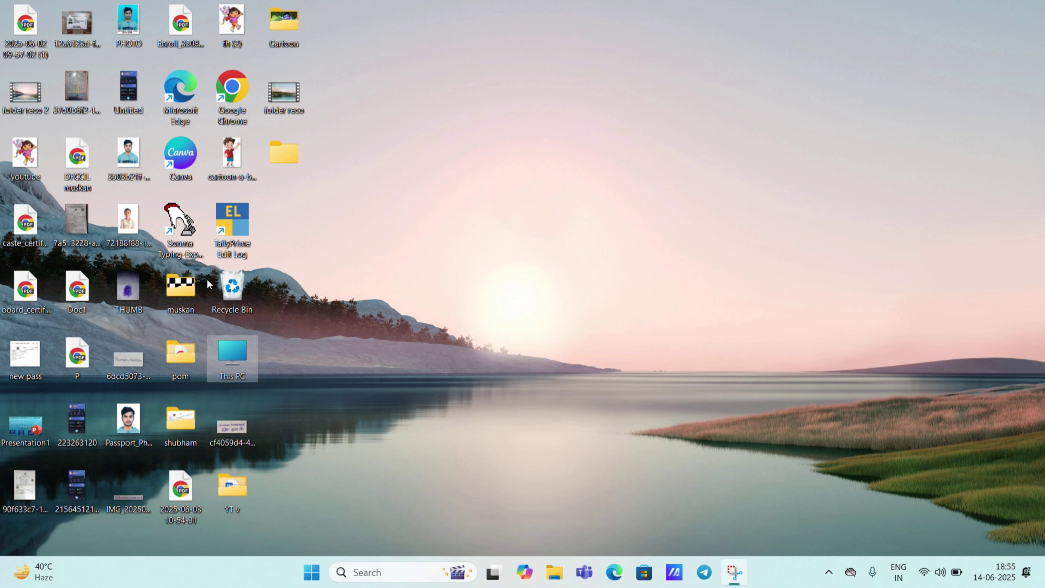
{"action": "right_click", "coordinate": [233, 180]}
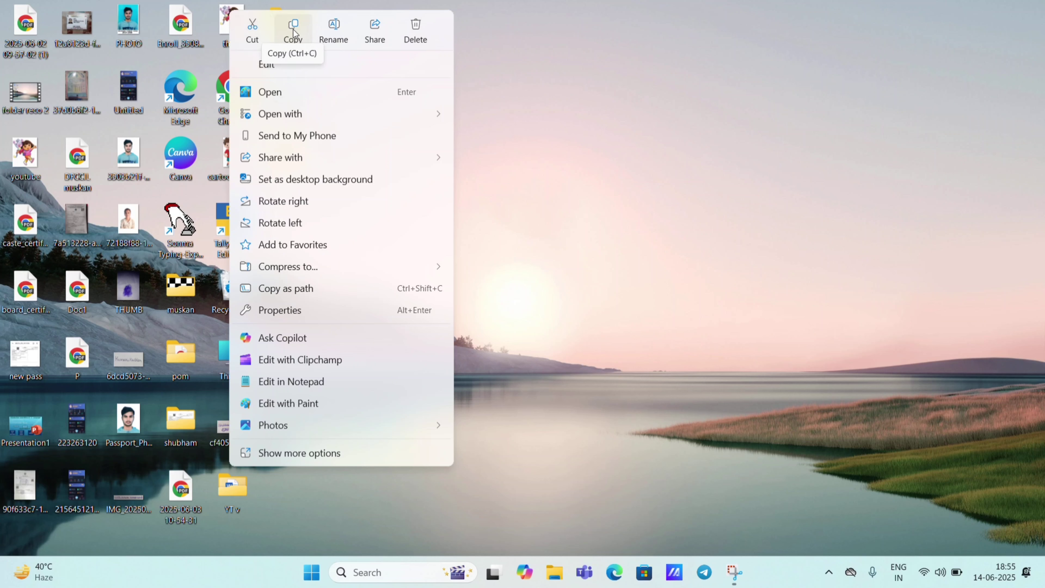
{"action": "left_click", "coordinate": [692, 123]}
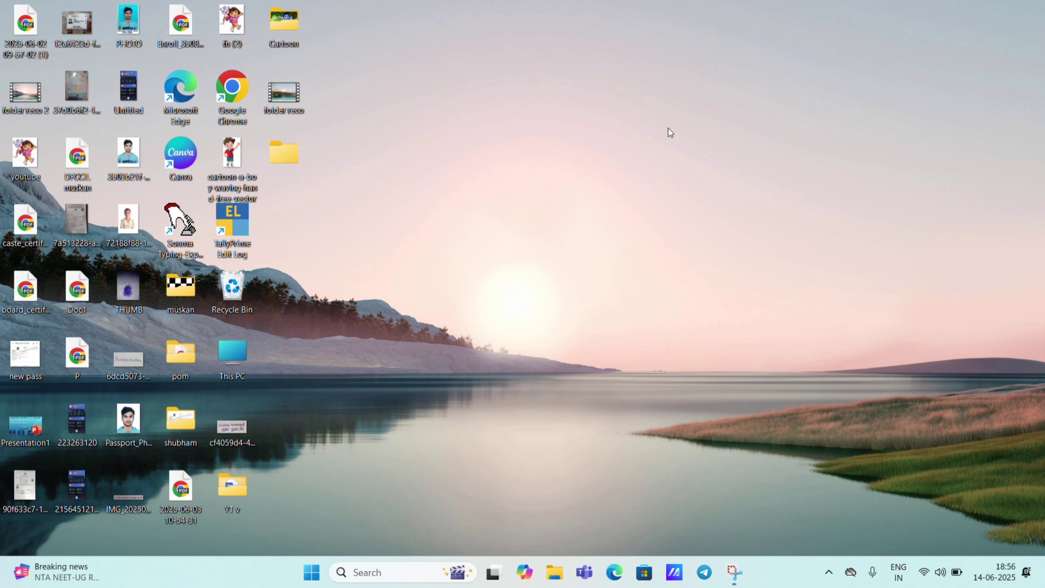
Copy the th (2) image in CD Drive(D) (M:) to the clipboard and minimize the window
{"action": "double_click", "coordinate": [236, 359]}
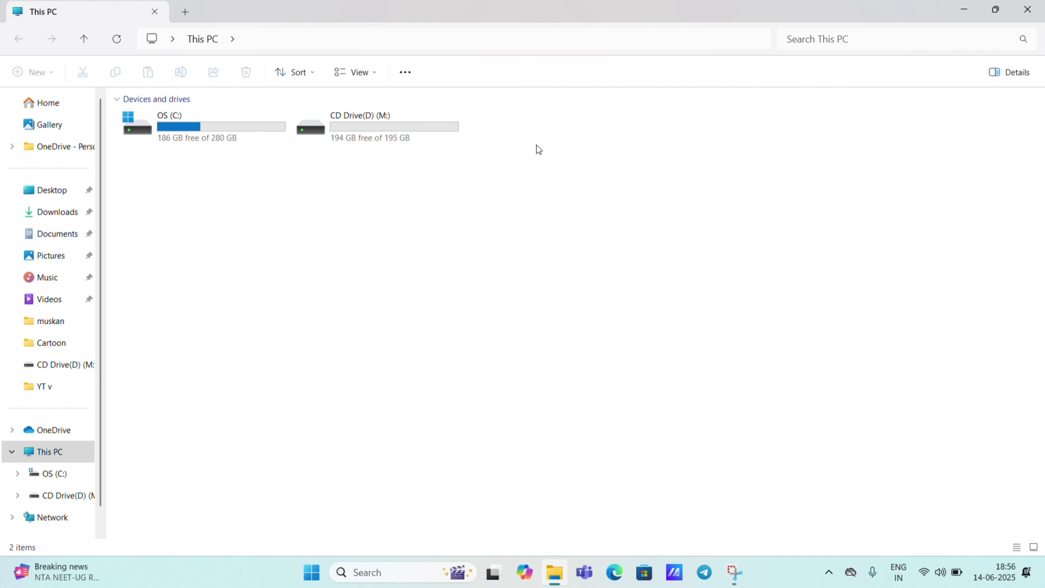
{"action": "left_click", "coordinate": [376, 126]}
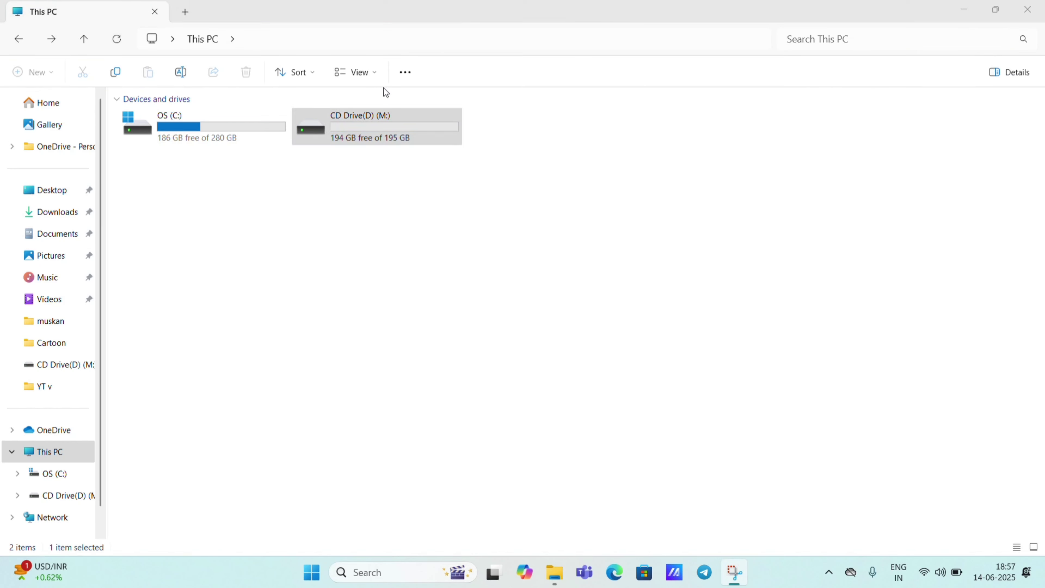
{"action": "double_click", "coordinate": [370, 140]}
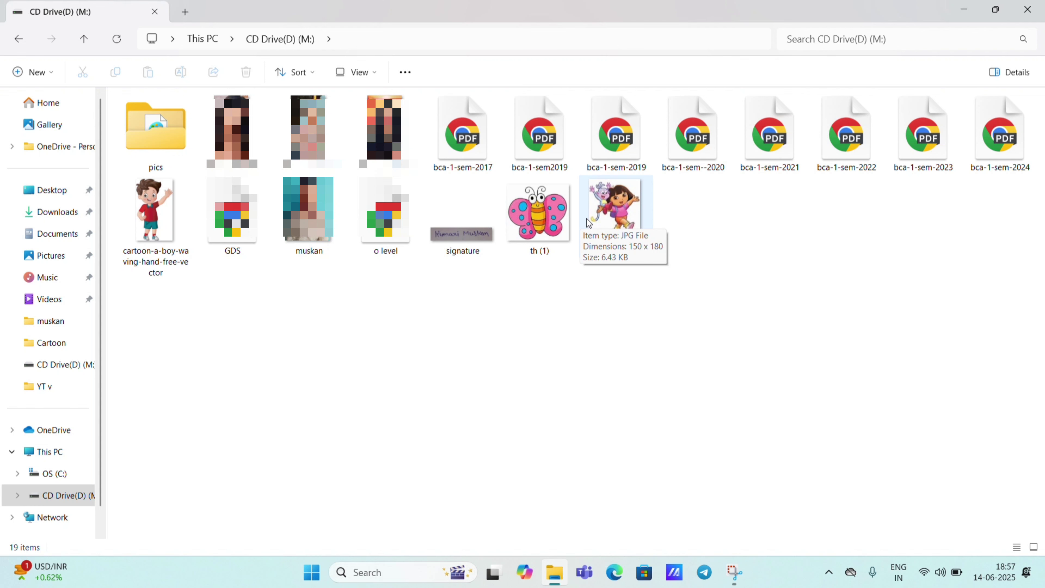
{"action": "left_click", "coordinate": [613, 215]}
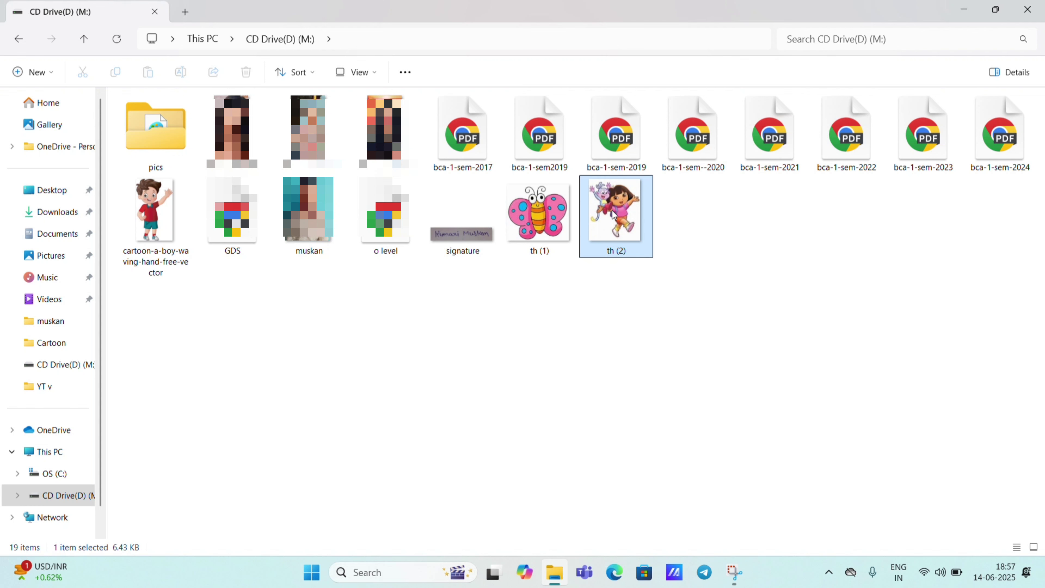
{"action": "right_click", "coordinate": [613, 215]}
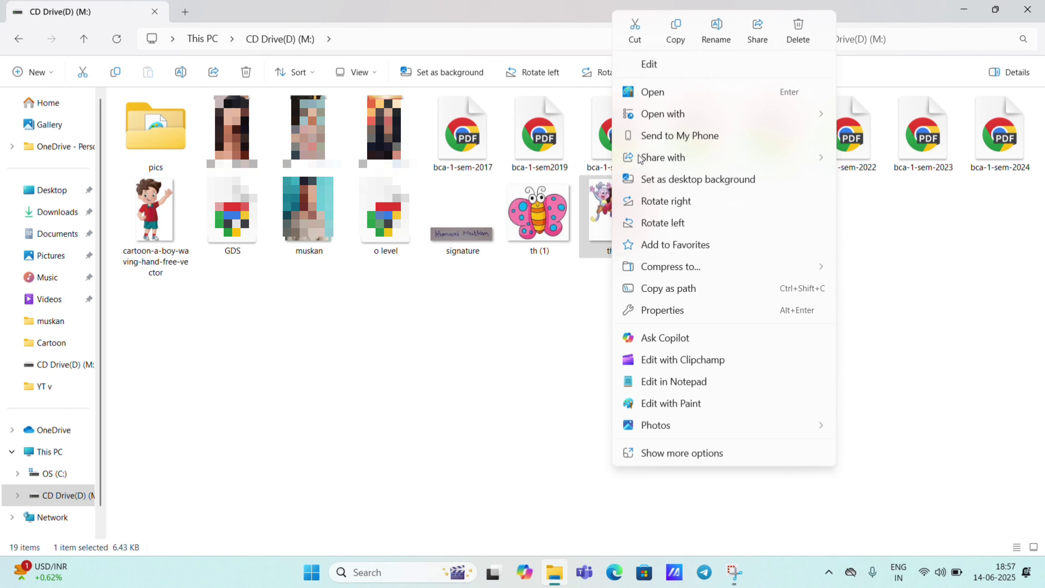
{"action": "left_click", "coordinate": [677, 36]}
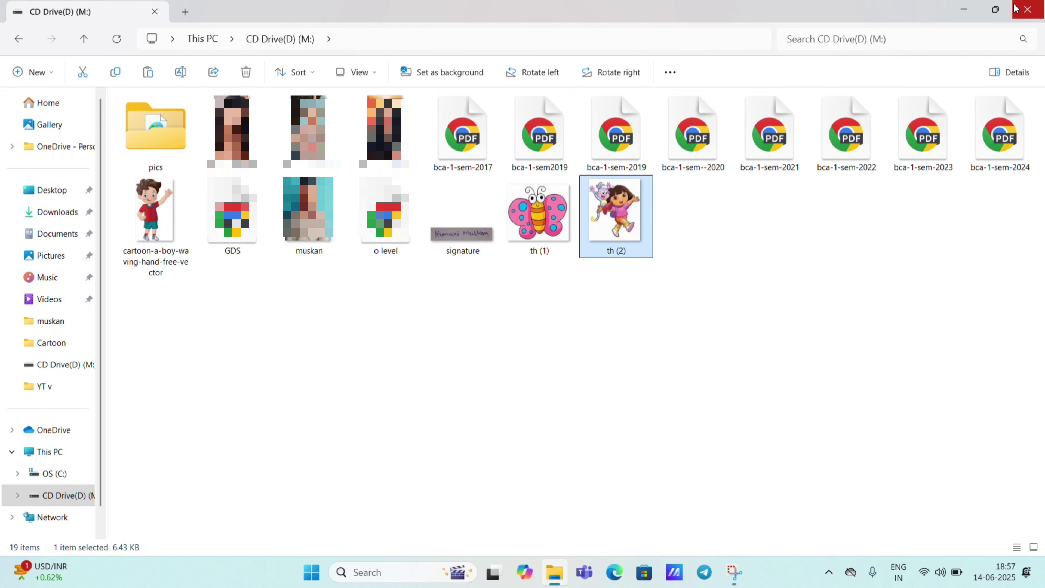
{"action": "left_click", "coordinate": [964, 9]}
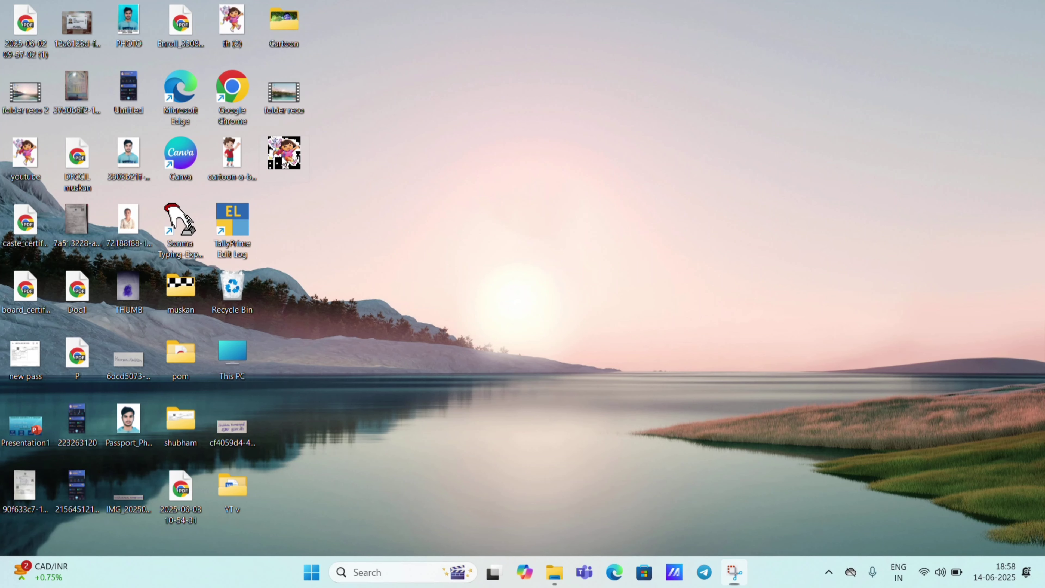
Open the unnamed desktop folder with the cartoon girl icon and paste the copied th (2) image into it
{"action": "key", "text": "super+e"}
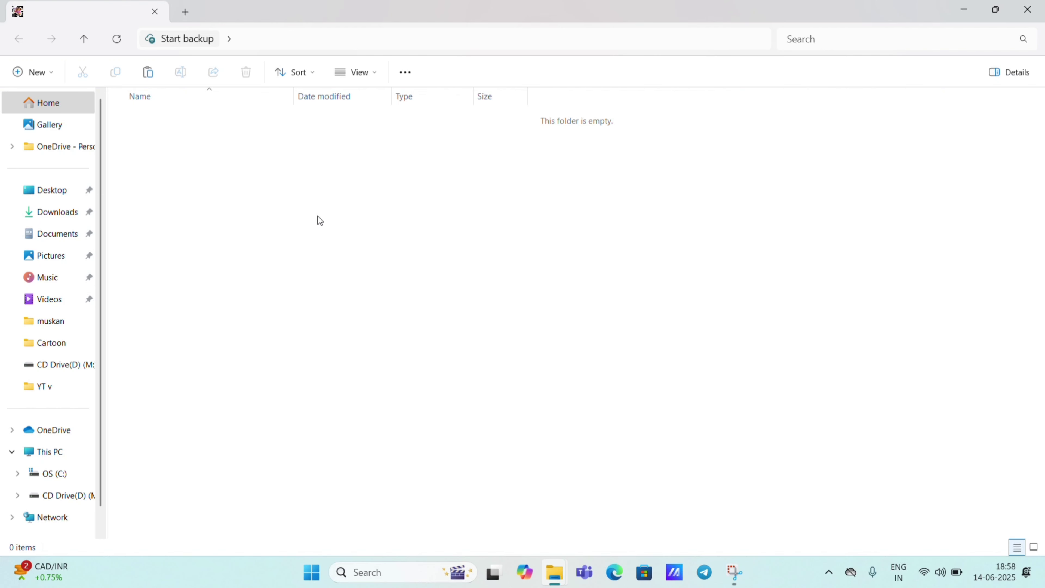
{"action": "right_click", "coordinate": [319, 219]}
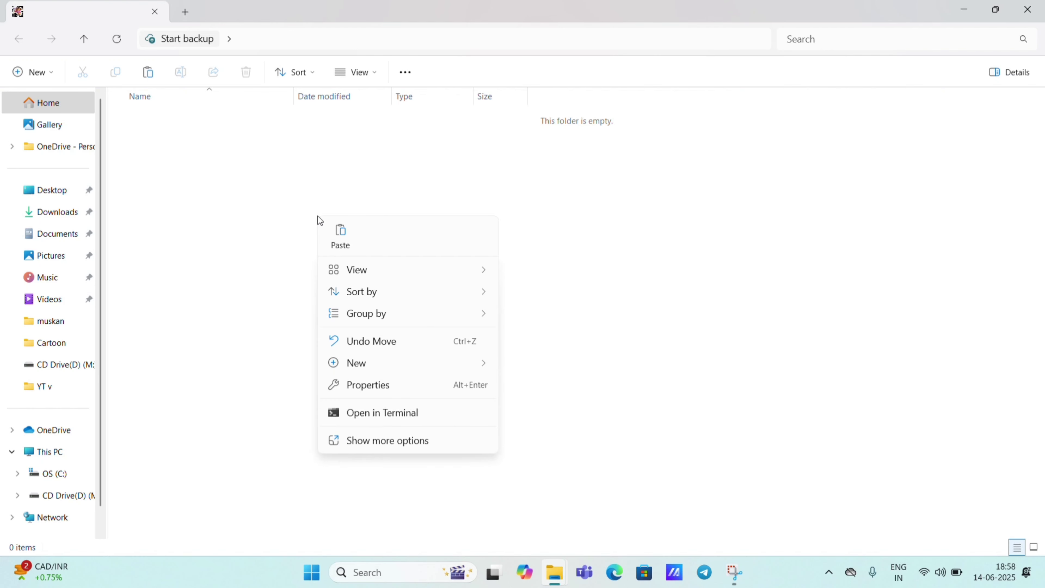
{"action": "left_click", "coordinate": [440, 170]}
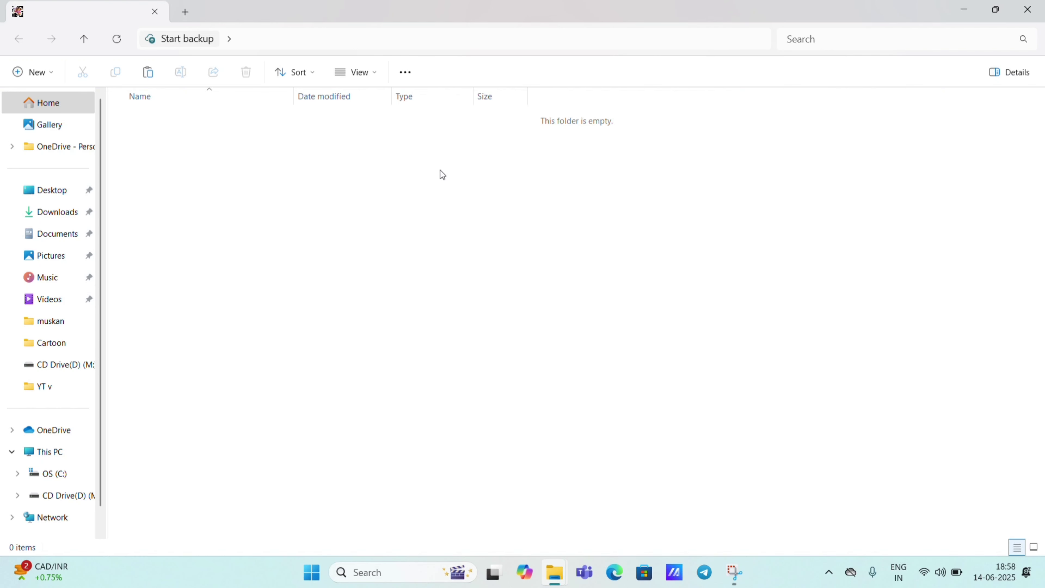
{"action": "key", "text": "ctrl+v"}
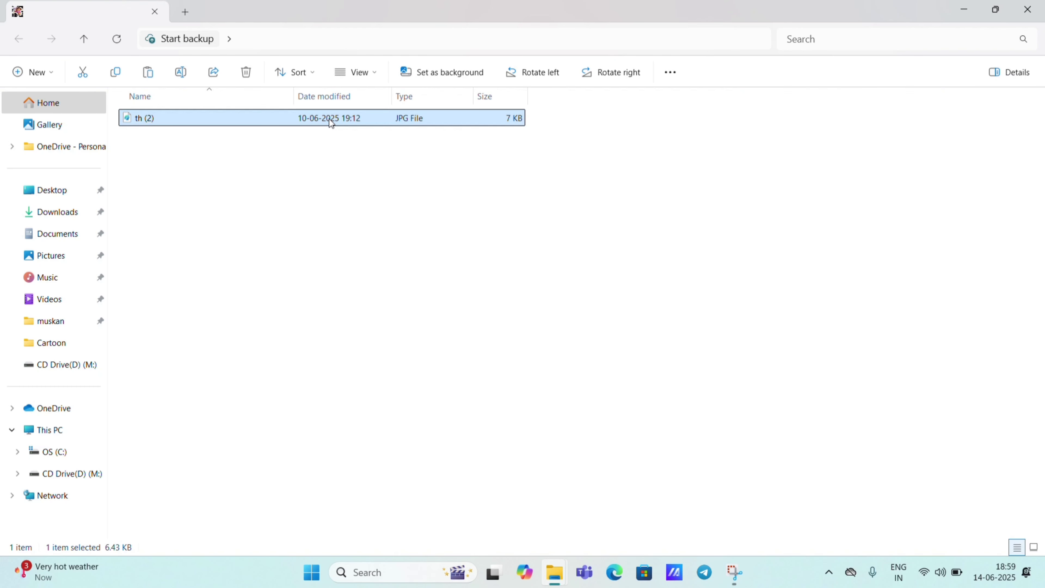
View the pasted th (2) image in Paint, and close both the image and the folder window
{"action": "double_click", "coordinate": [360, 117]}
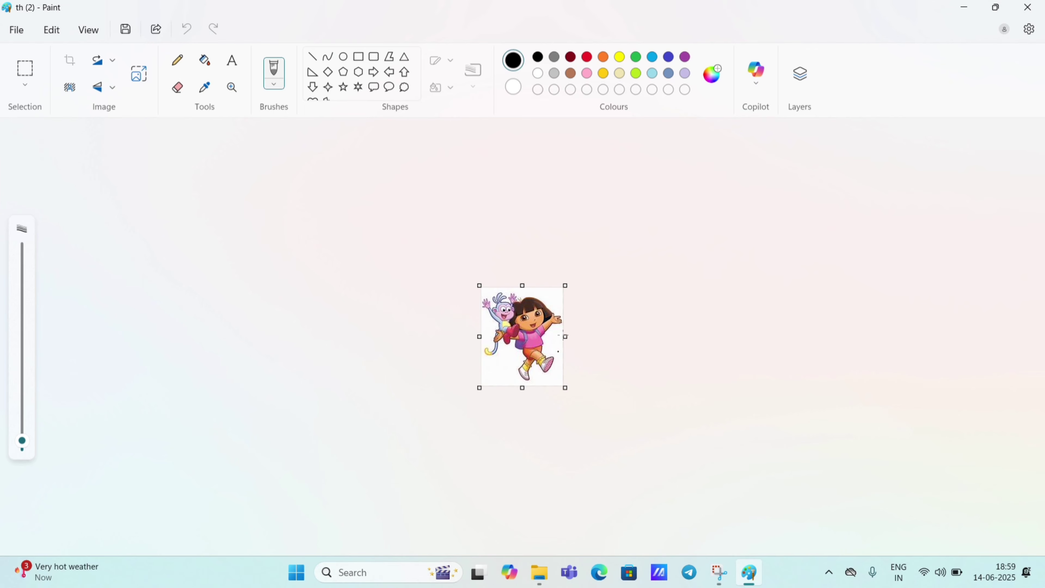
{"action": "left_click", "coordinate": [1024, 8]}
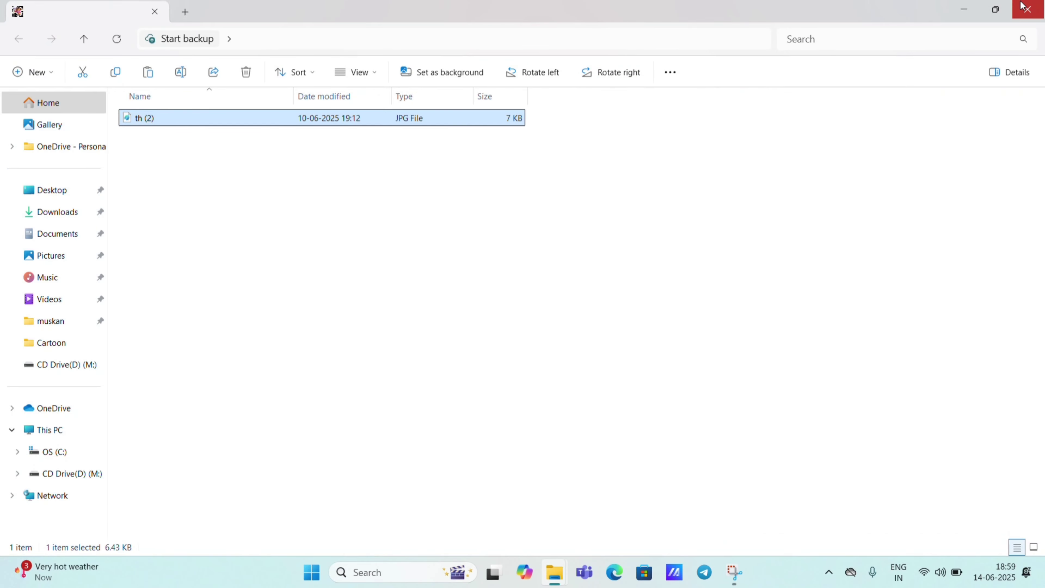
{"action": "left_click", "coordinate": [1025, 7]}
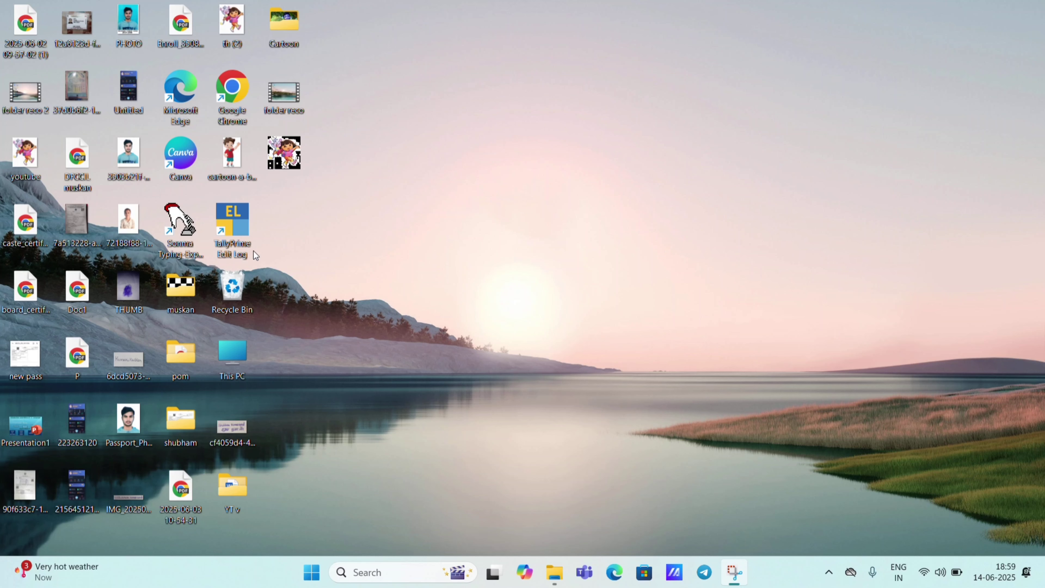
Cut the cartoon-a-boy-waving-hand-free-vector image in CD Drive(D) (M:) and minimize the window
{"action": "double_click", "coordinate": [241, 344]}
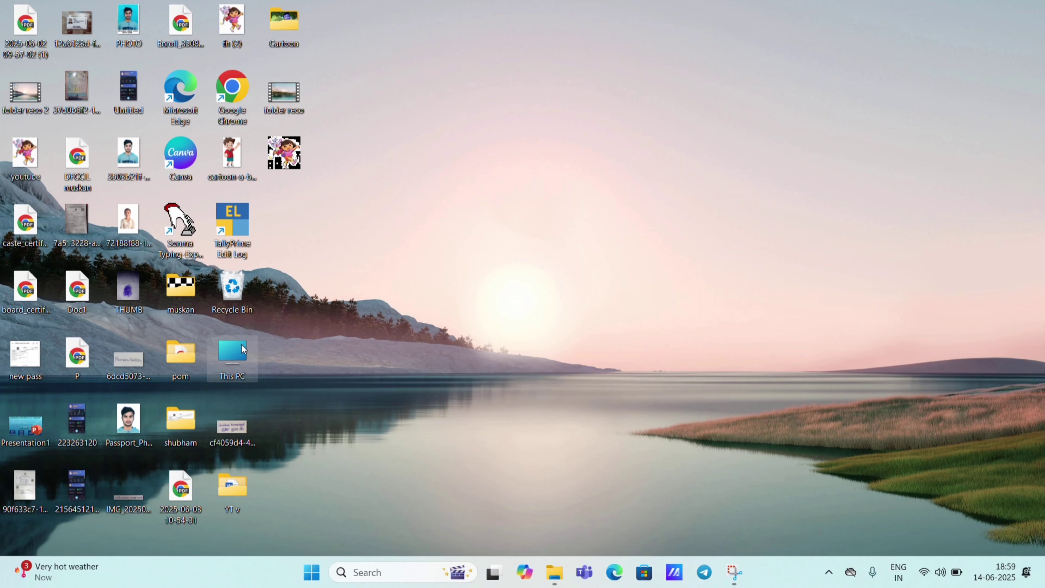
{"action": "double_click", "coordinate": [357, 135]}
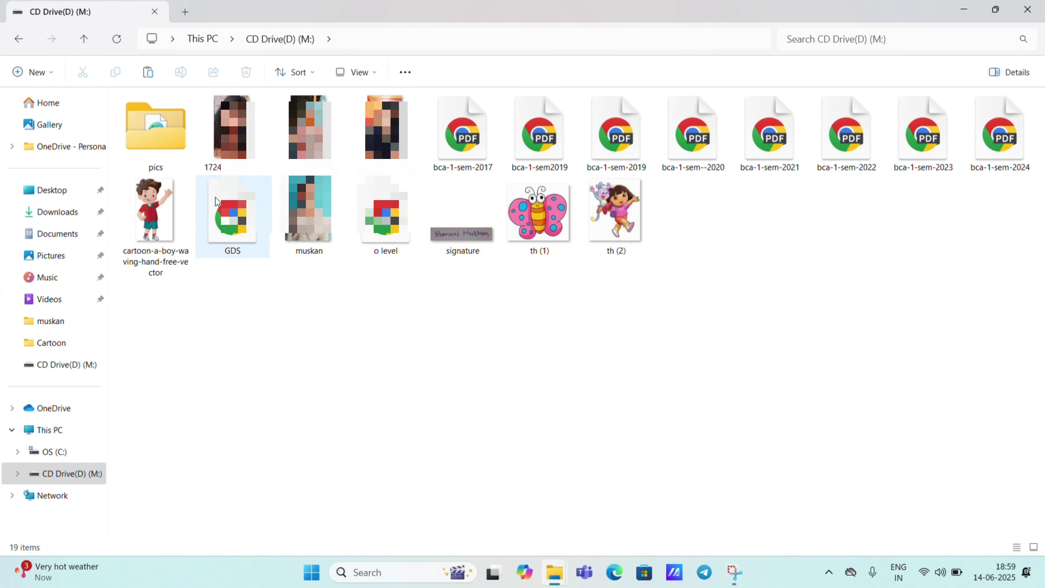
{"action": "left_click", "coordinate": [155, 207]}
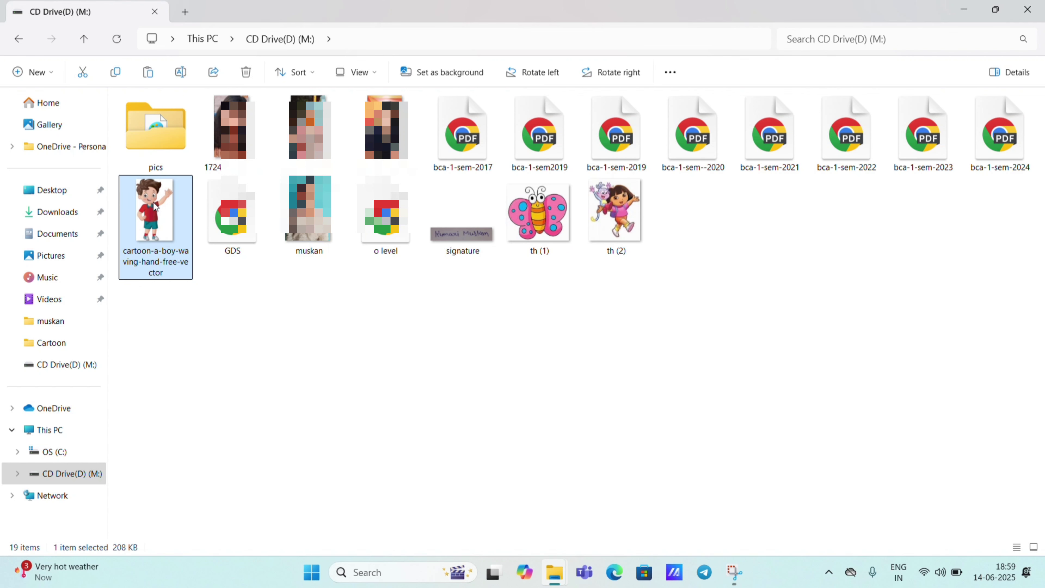
{"action": "key", "text": "ctrl+x"}
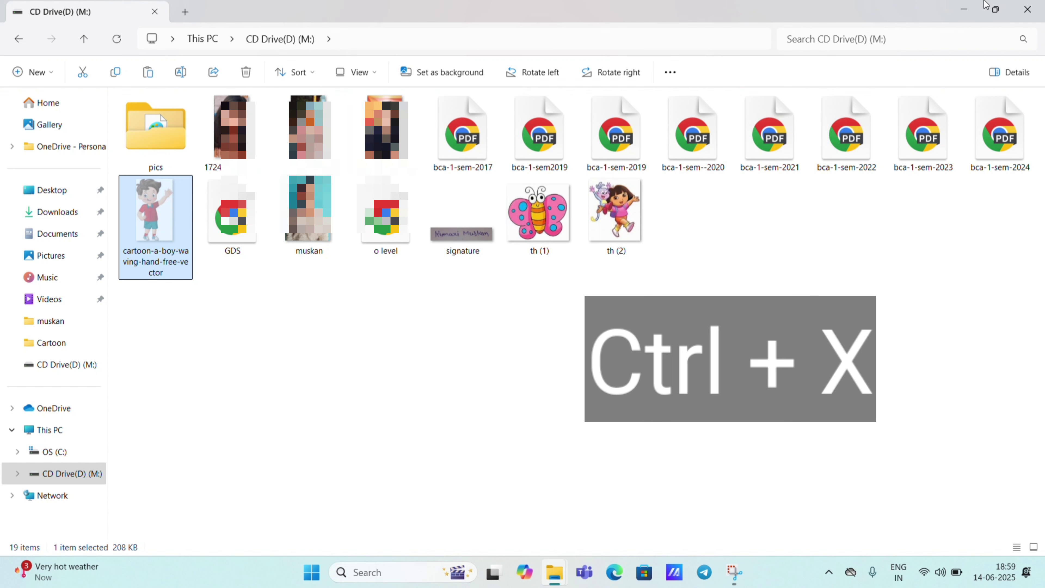
{"action": "left_click", "coordinate": [964, 9]}
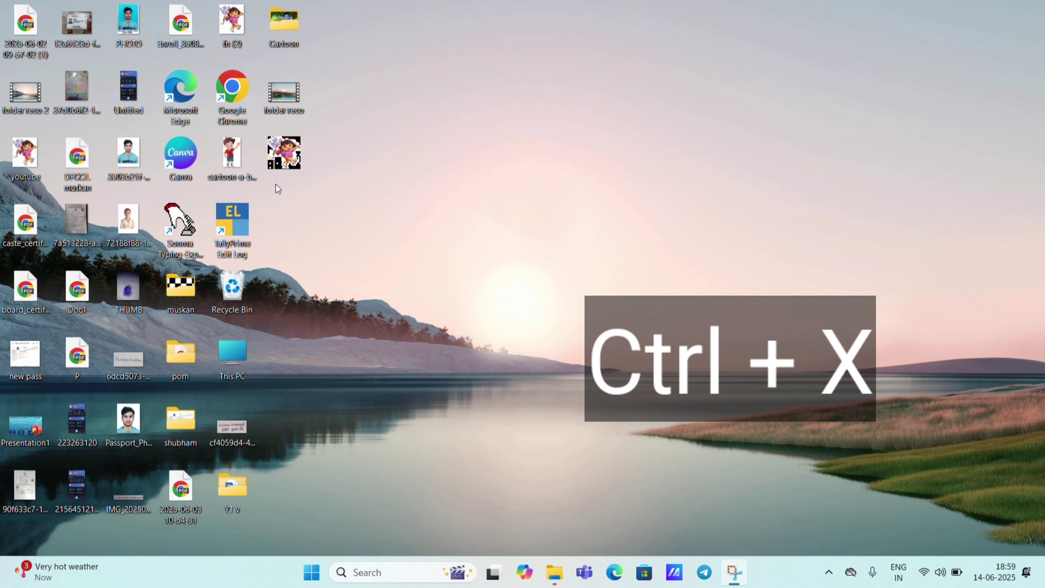
Paste the cut image into the unnamed desktop folder with the cartoon girl icon, and view it before closing both windows
{"action": "key", "text": "alt+Tab"}
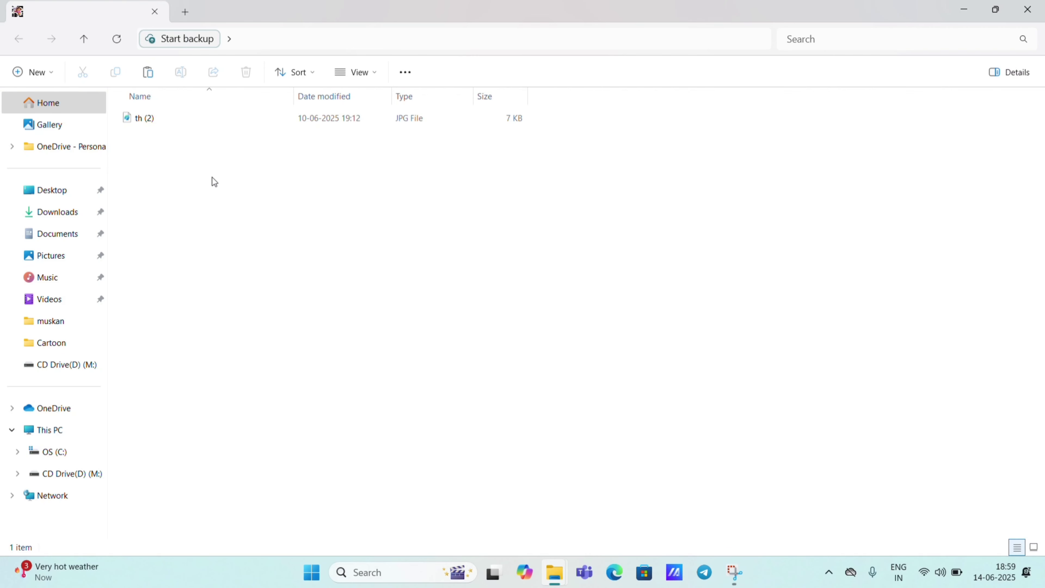
{"action": "key", "text": "ctrl+v"}
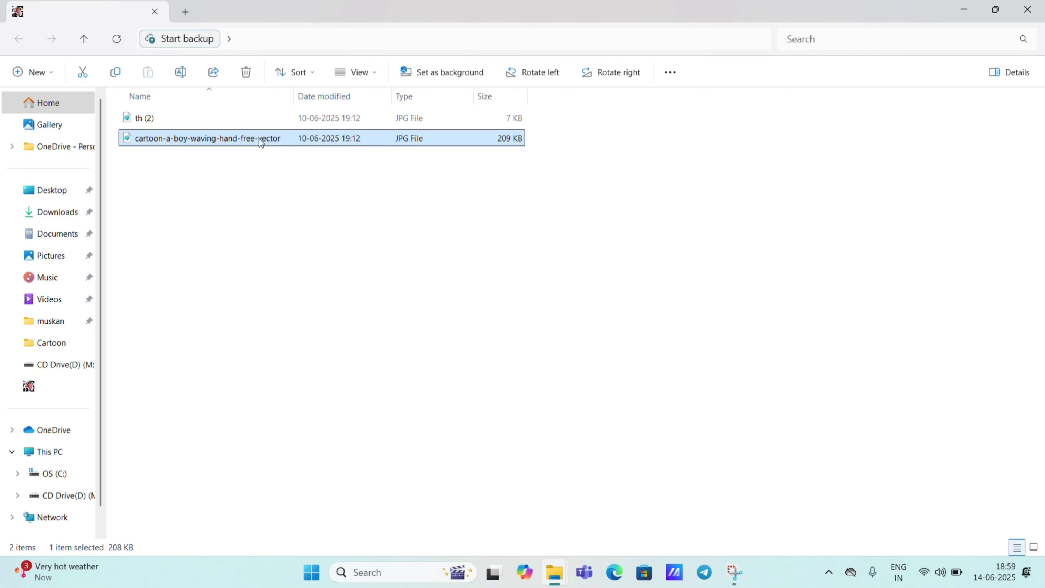
{"action": "double_click", "coordinate": [296, 139]}
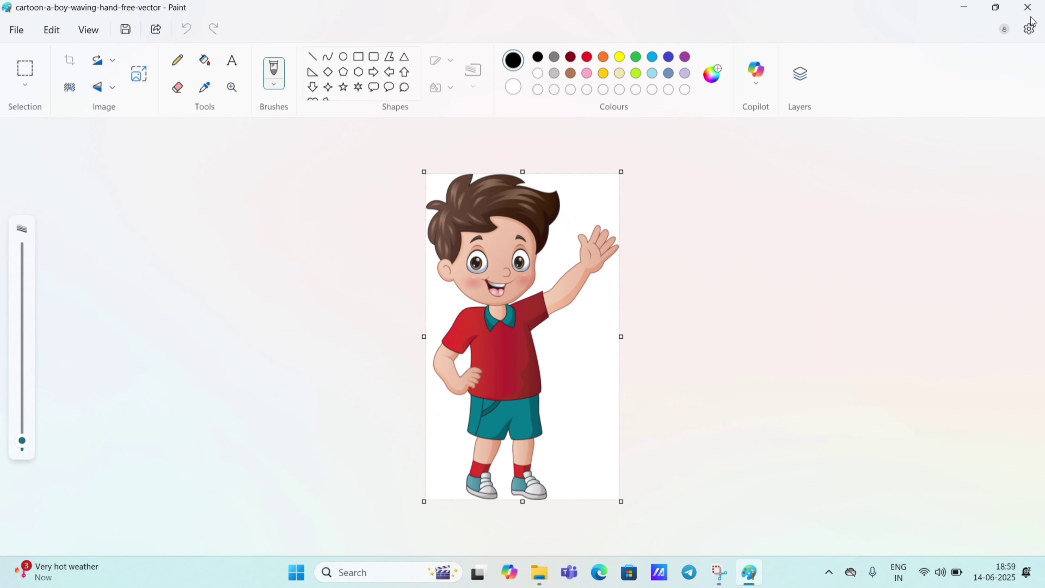
{"action": "left_click", "coordinate": [1028, 7]}
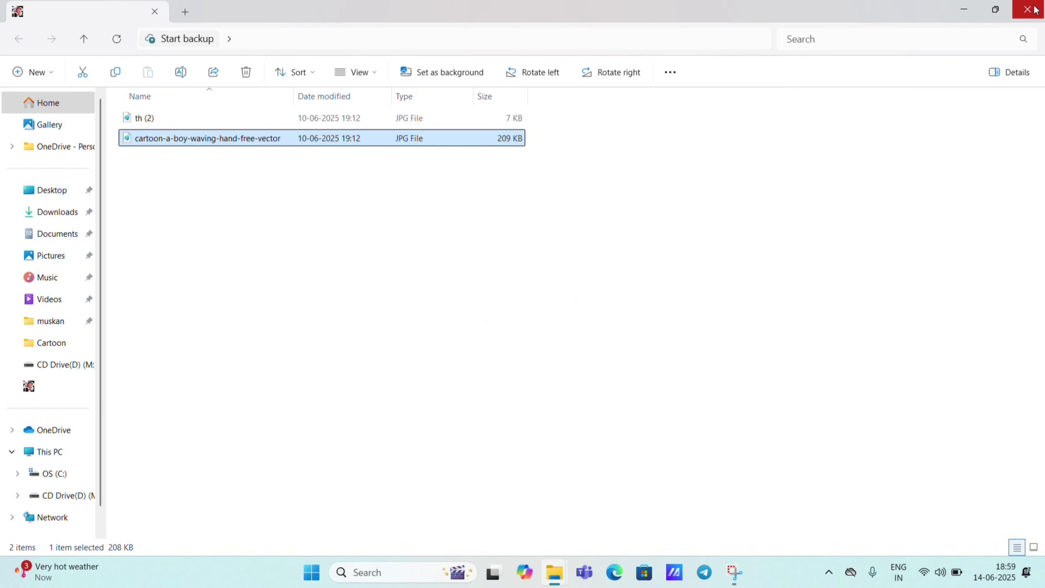
{"action": "left_click", "coordinate": [1029, 9]}
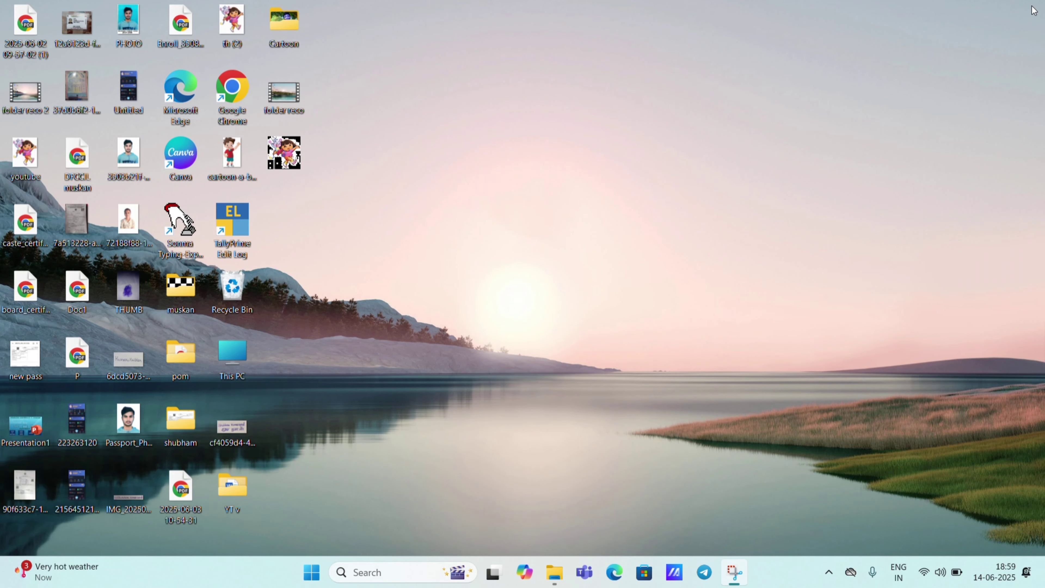